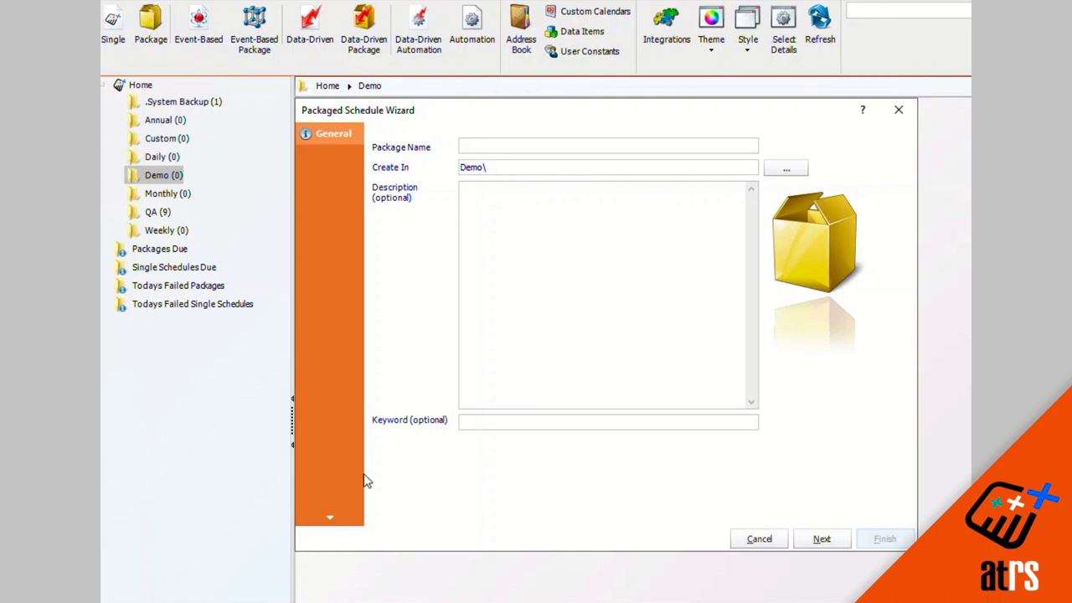
# - Enter 'Package' as the package name, leaving Create In set to the Demo folder
pyautogui.click(580, 146)
pyautogui.write('Package')
pyautogui.click(781, 169)
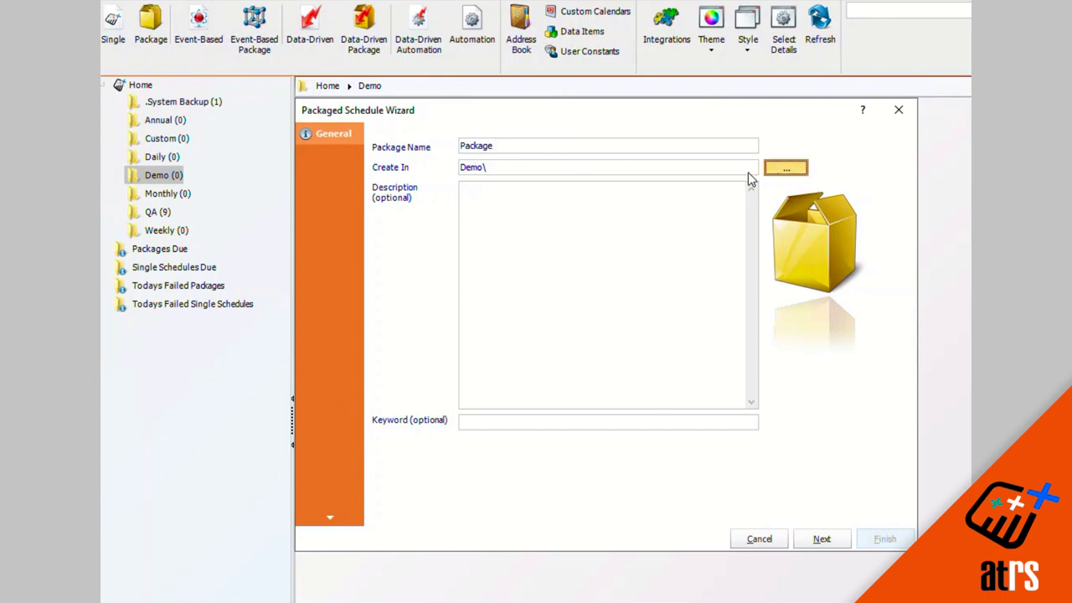
pyautogui.click(696, 470)
# - Schedule the package weekly on Tuesday, Wednesday and Thursday, clearing Monday, Friday, Saturday and Sunday
pyautogui.click(820, 543)
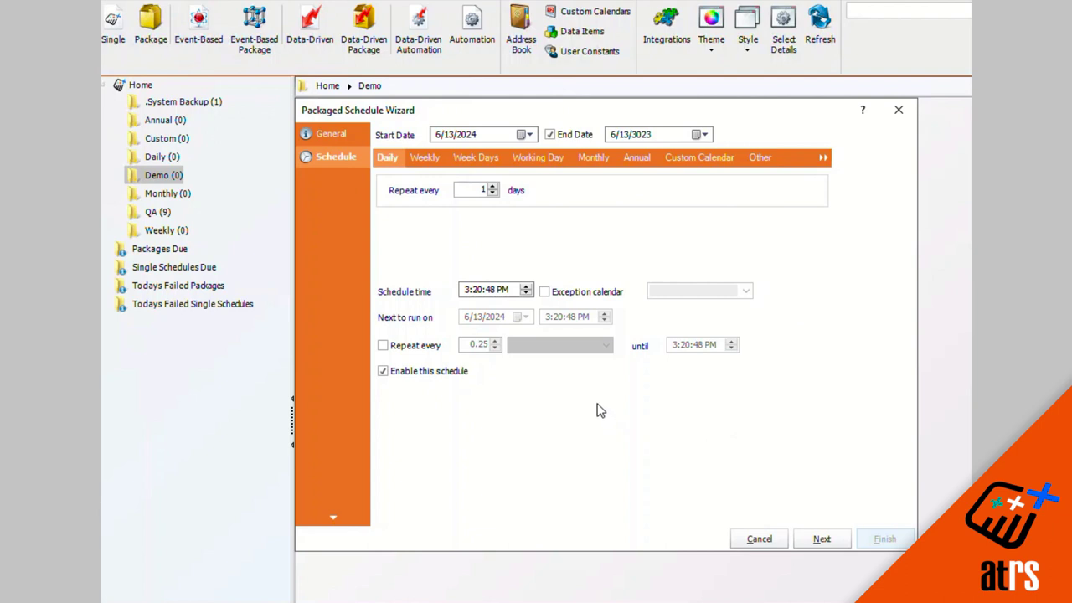
pyautogui.click(432, 164)
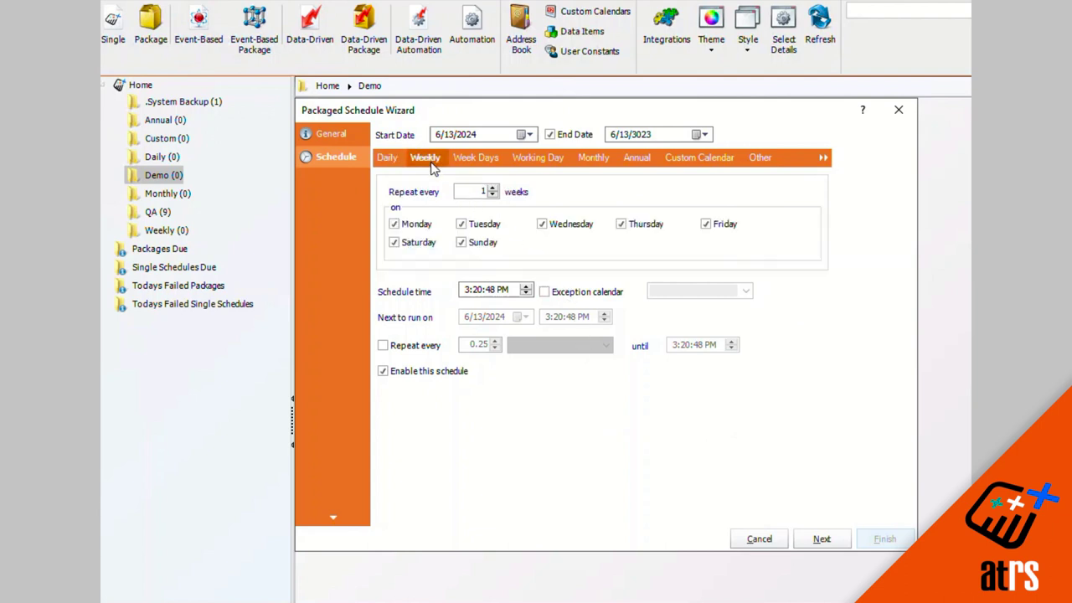
pyautogui.click(423, 225)
pyautogui.click(423, 243)
pyautogui.click(462, 242)
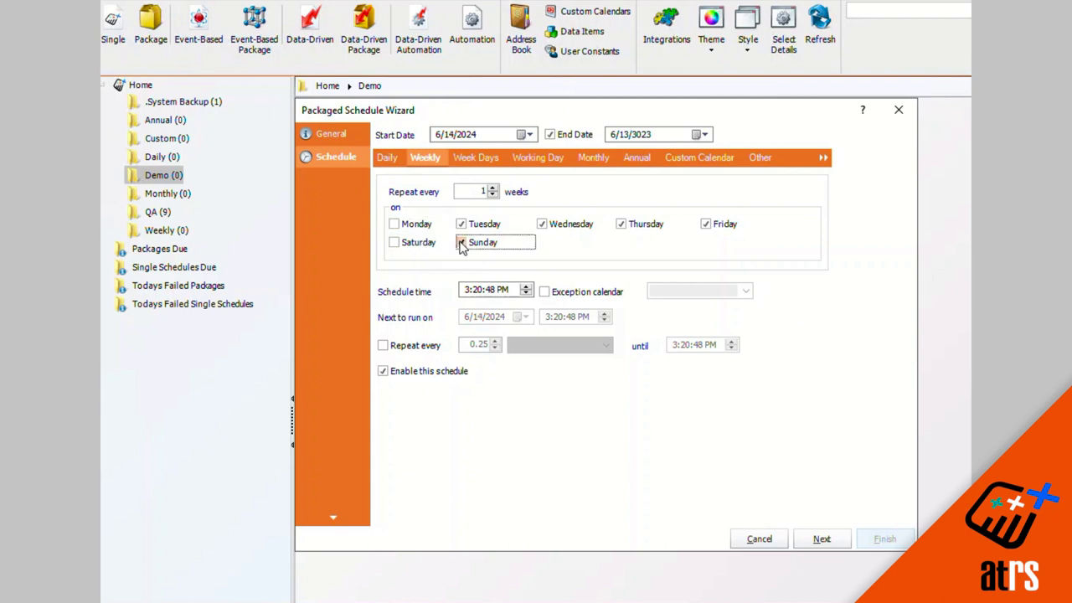
pyautogui.click(709, 231)
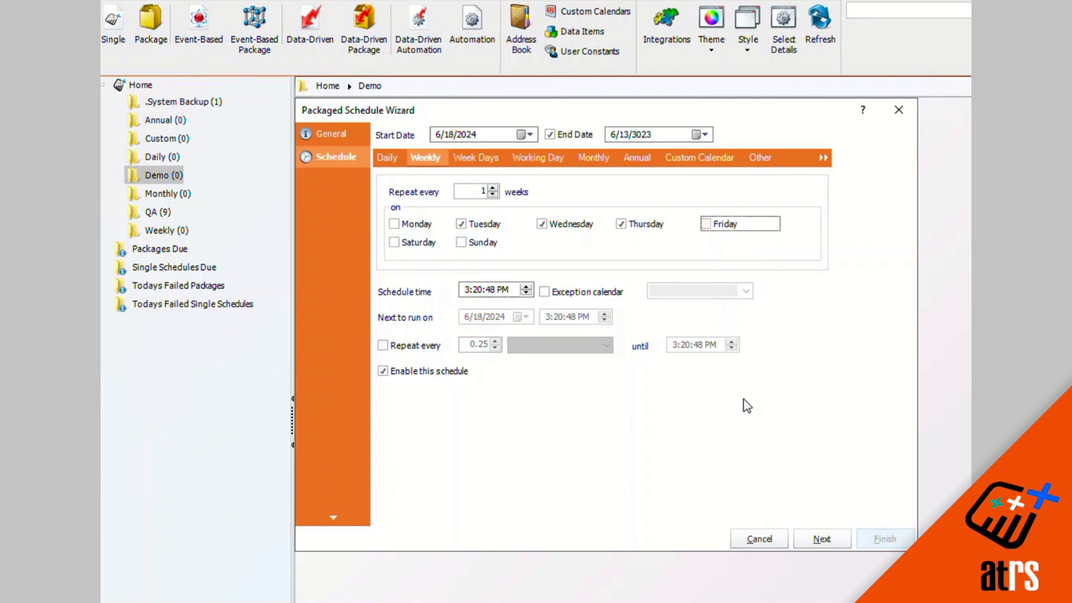
pyautogui.click(823, 539)
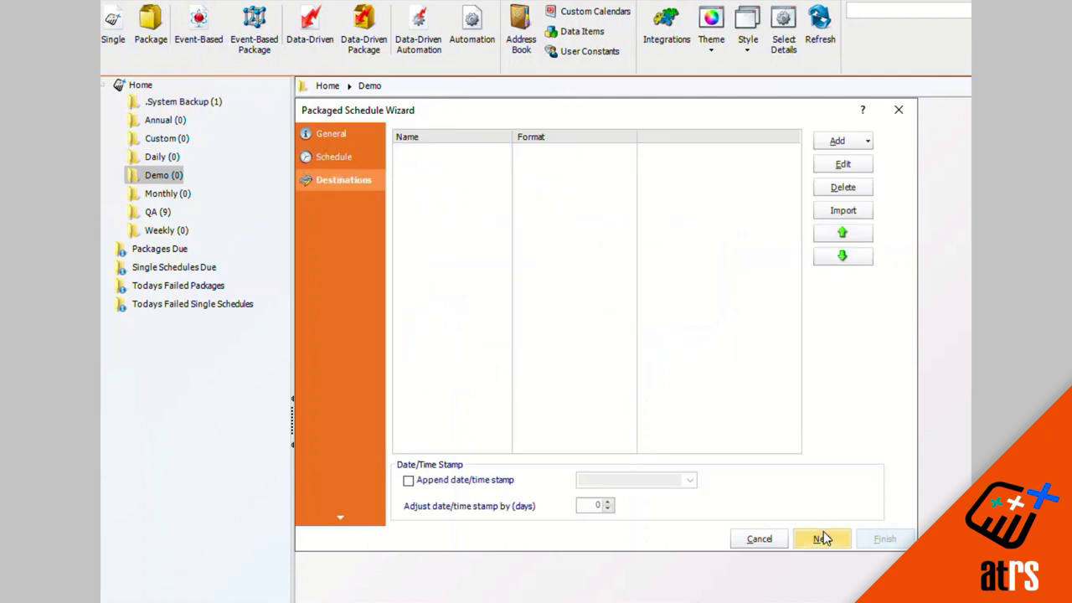
pyautogui.click(868, 142)
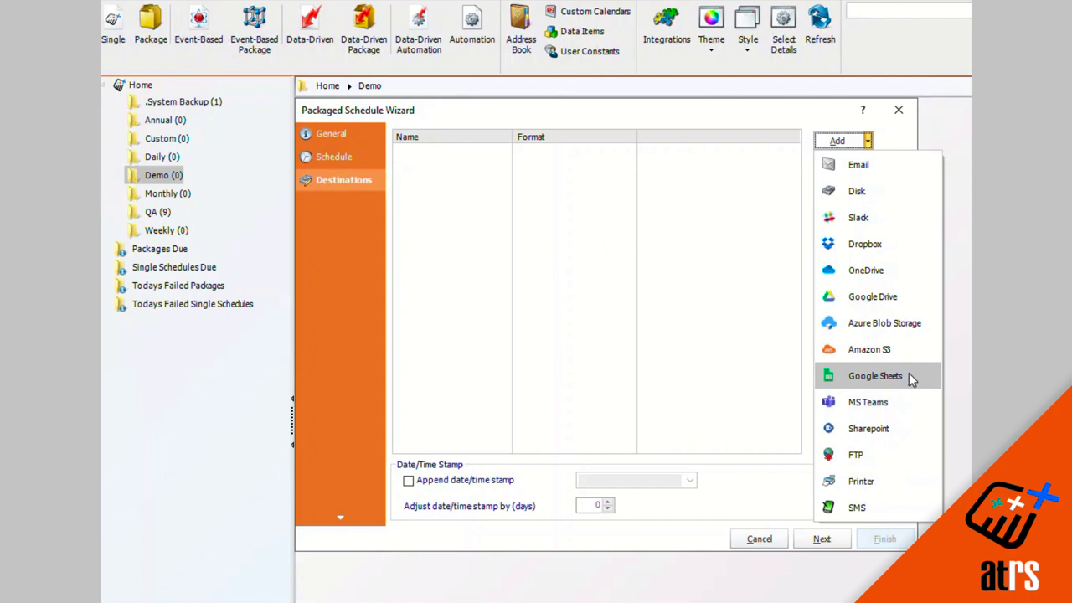
pyautogui.click(911, 176)
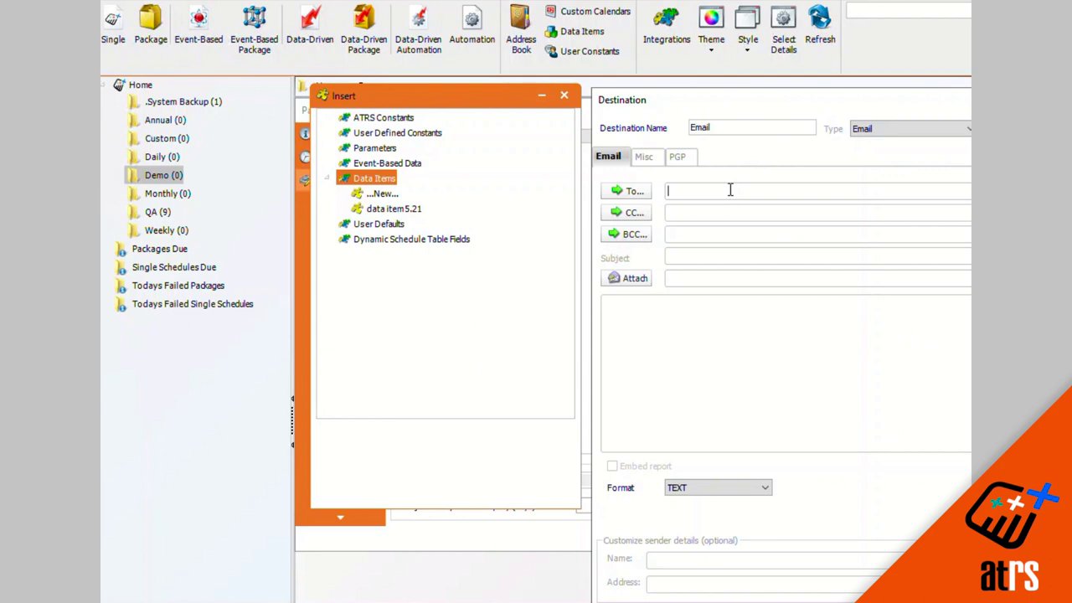
pyautogui.write('test@test')
pyautogui.write('.com')
pyautogui.click(389, 232)
pyautogui.doubleClick(389, 226)
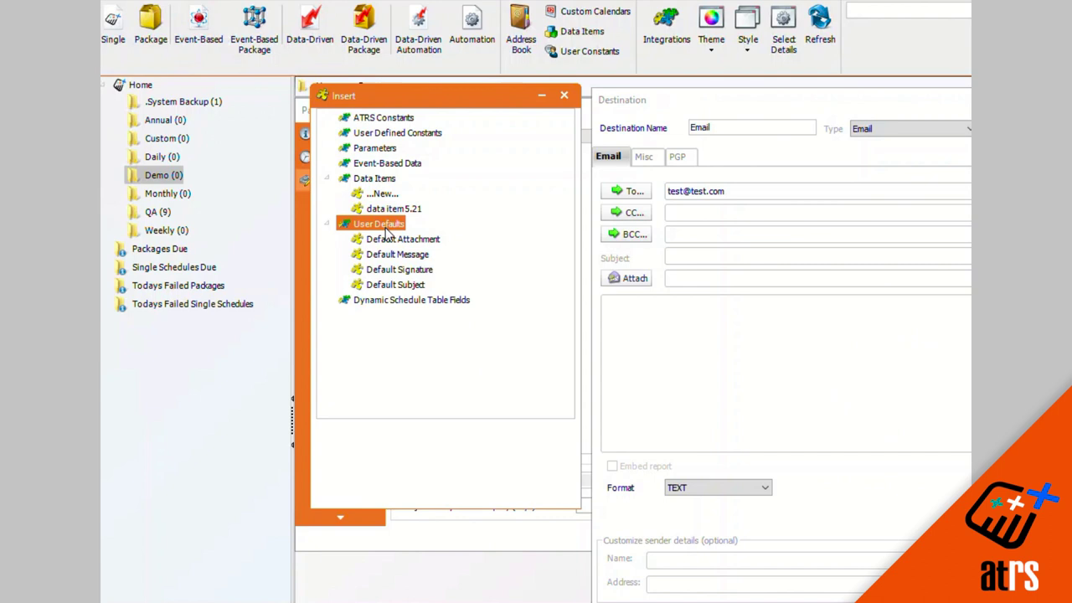
pyautogui.click(695, 258)
pyautogui.write('Test')
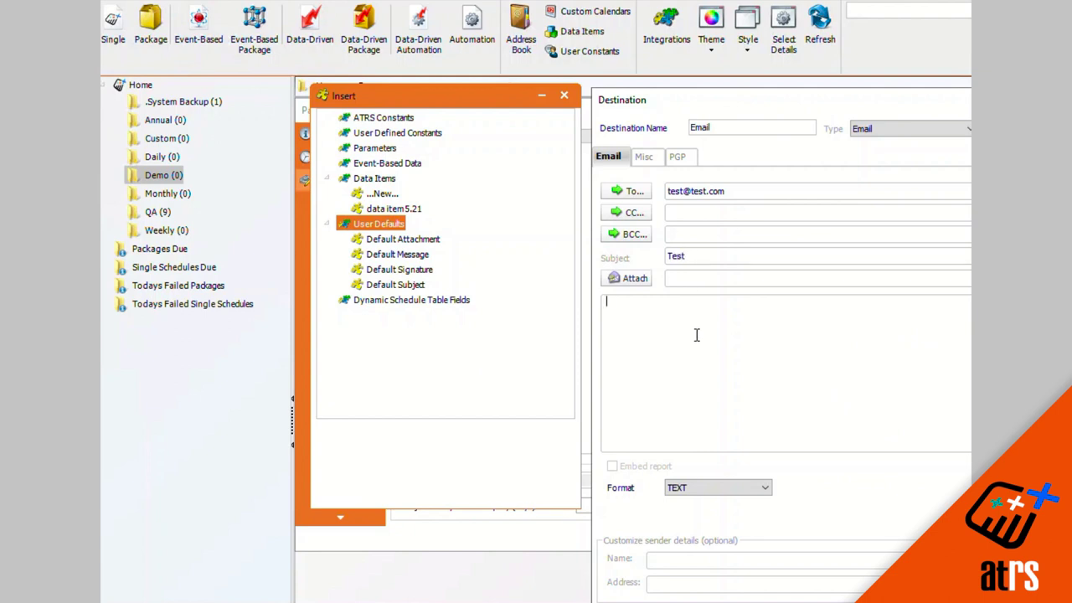
pyautogui.write('Te')
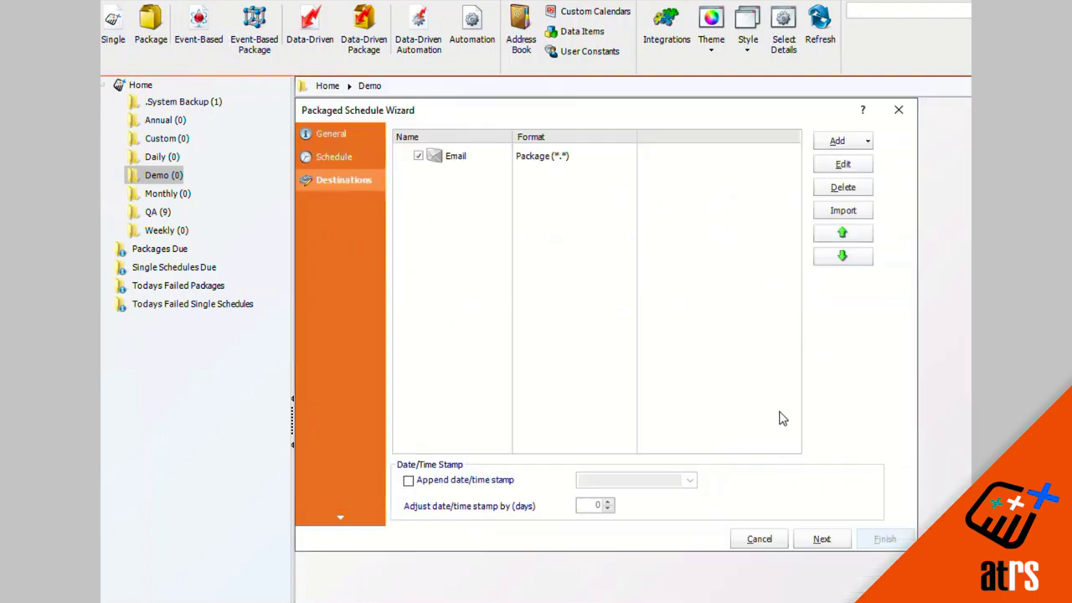
# - Add the Tableau report Superstore/sheets/Overview to the package as Superstore_sheets_Overview
pyautogui.click(822, 540)
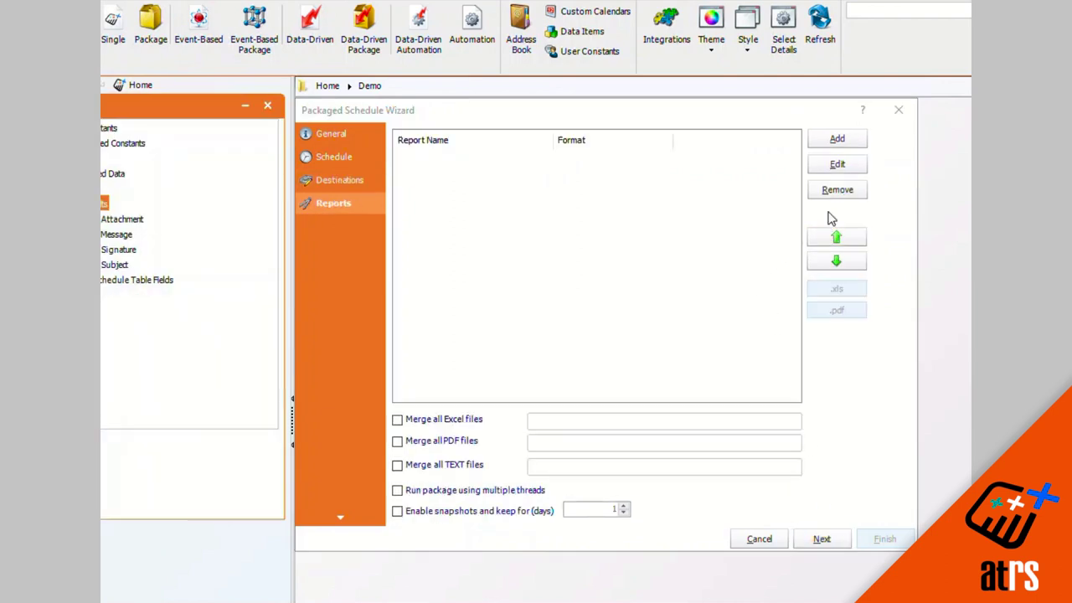
pyautogui.click(839, 141)
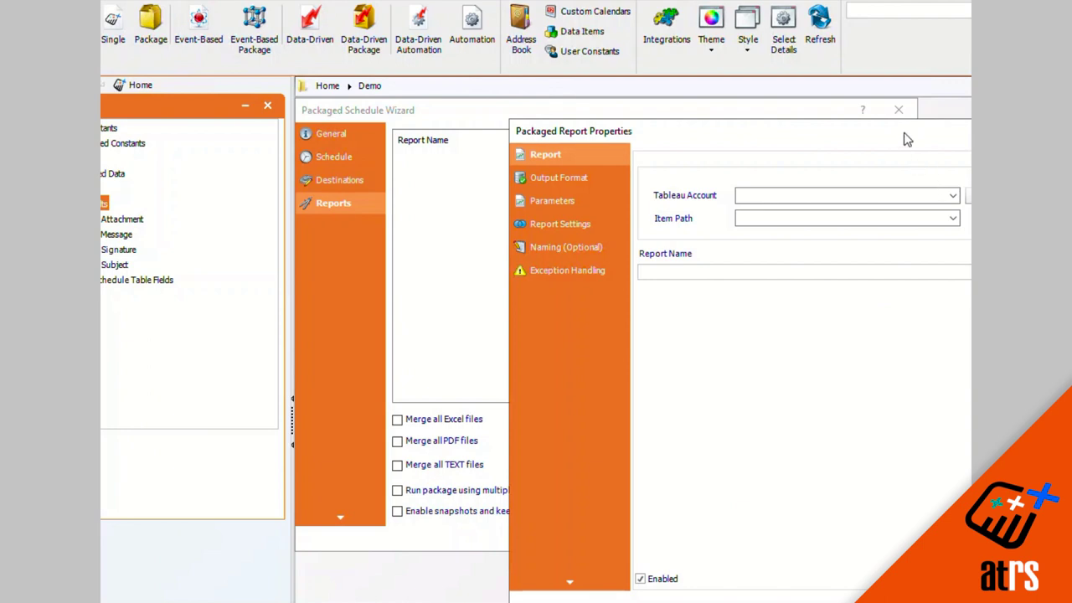
pyautogui.moveTo(891, 135); pyautogui.dragTo(670, 90)
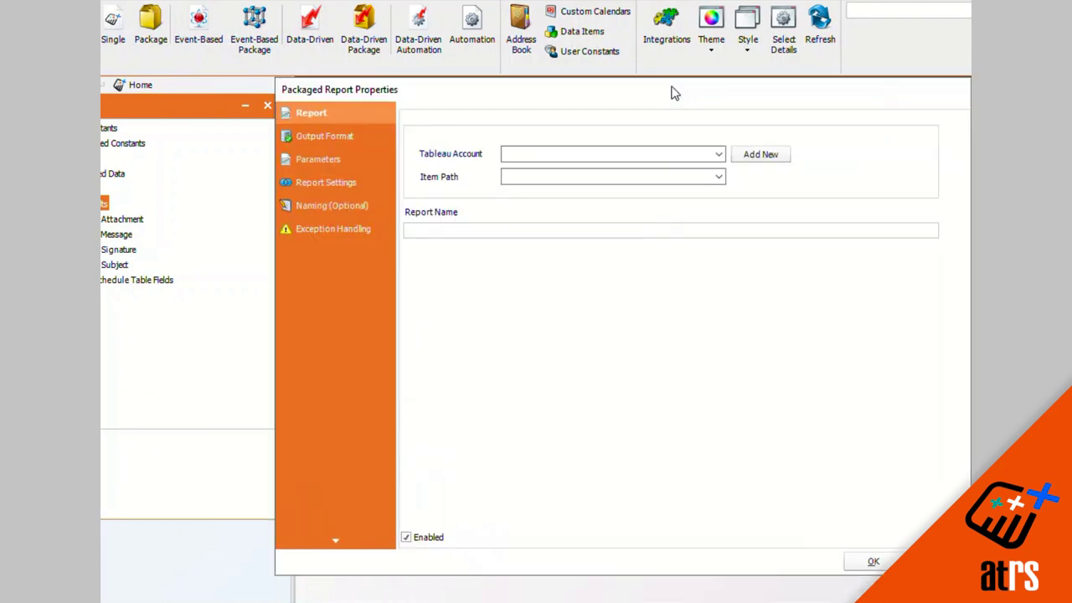
pyautogui.click(718, 153)
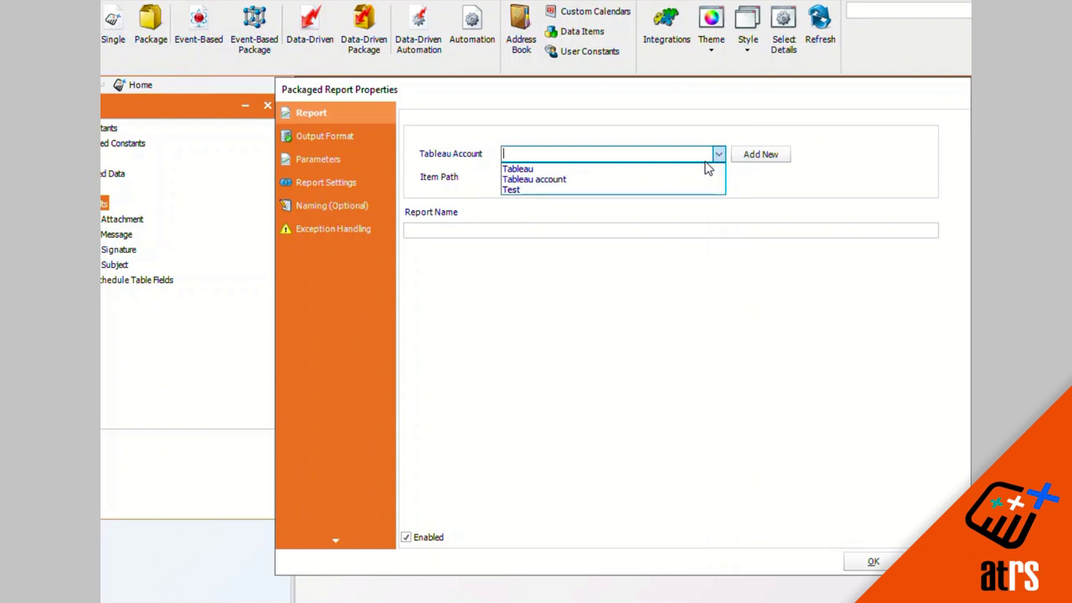
pyautogui.click(704, 169)
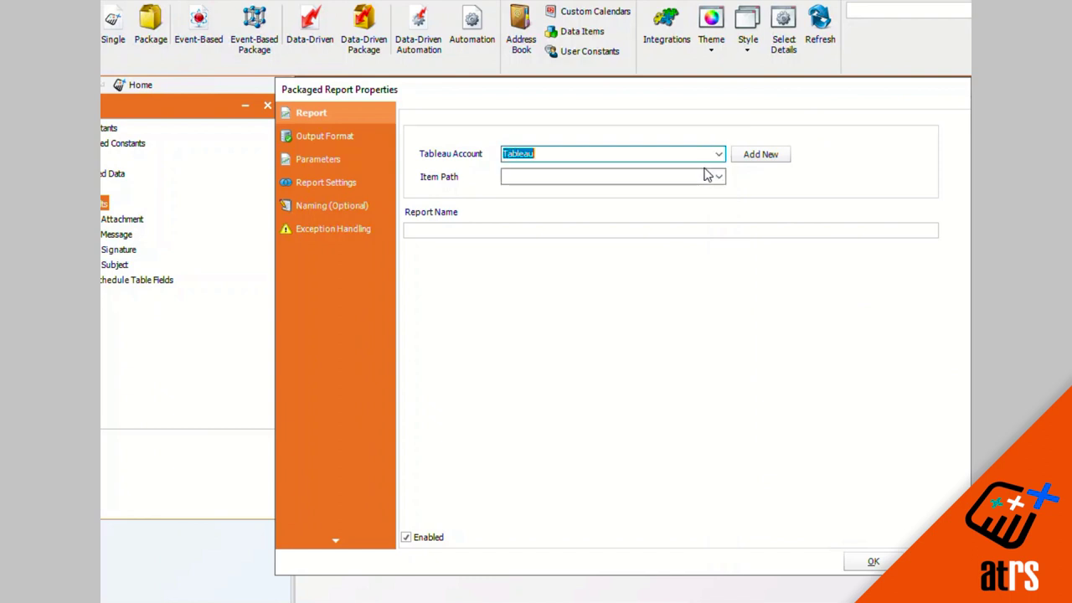
pyautogui.click(718, 175)
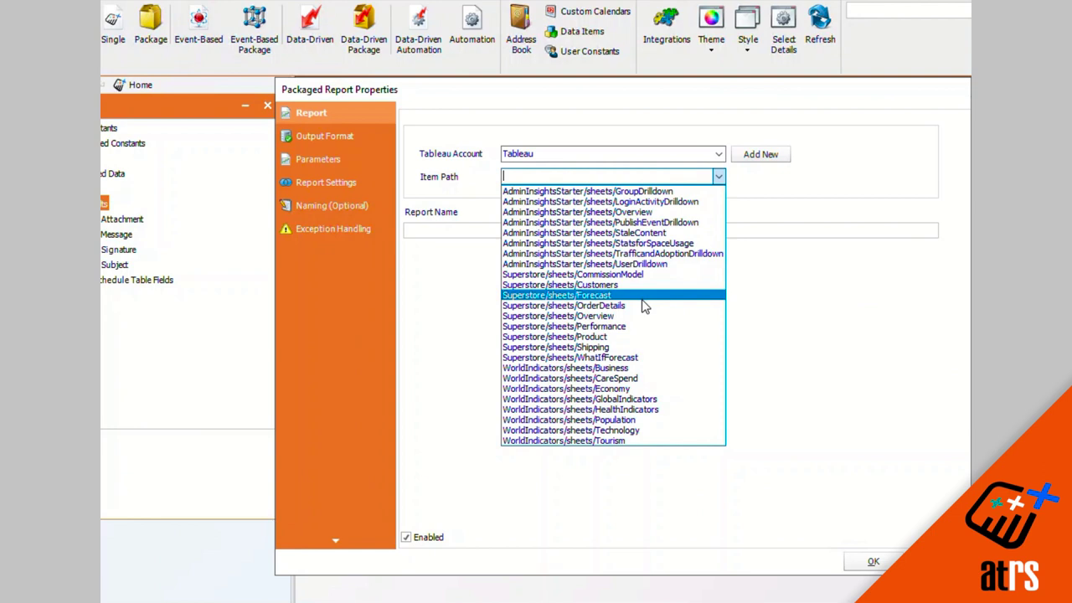
pyautogui.click(618, 316)
pyautogui.click(464, 231)
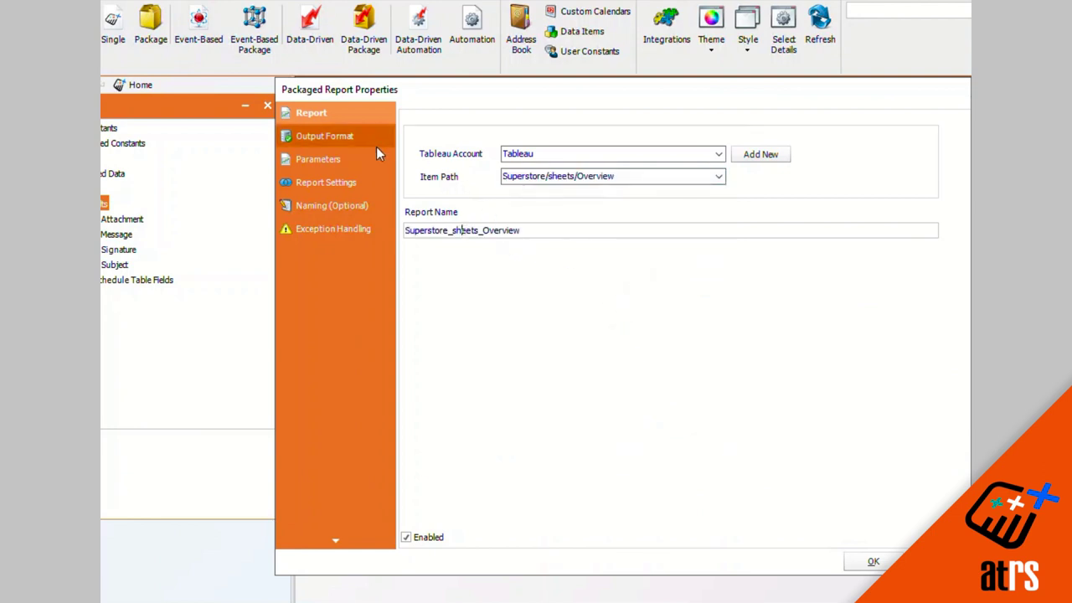
# - Set the Overview report's format to MS Excel (*.xlsx) with a string parameter Store = Sales
pyautogui.click(355, 139)
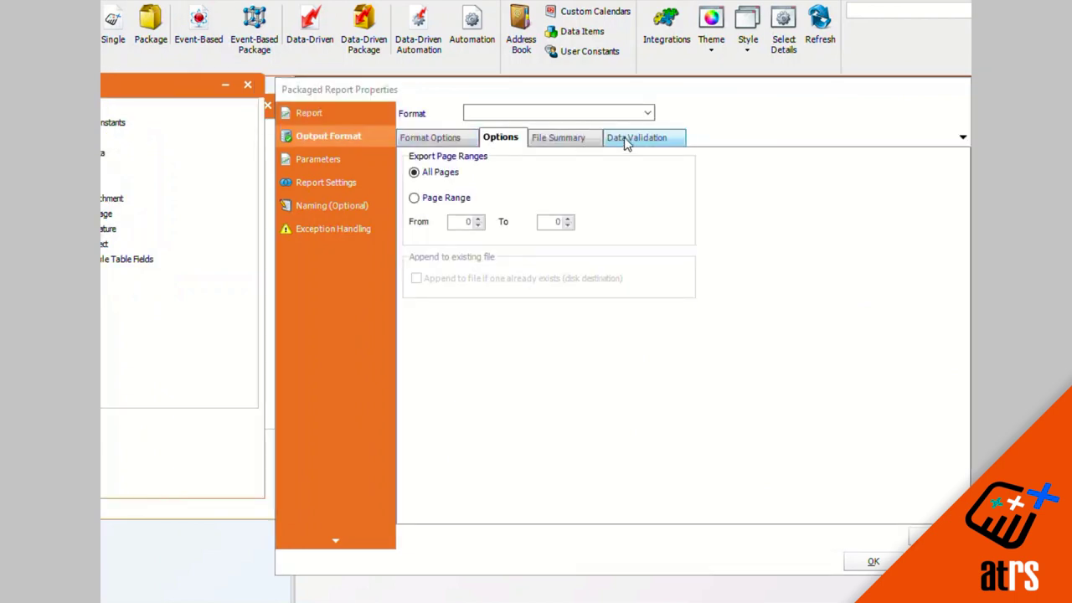
pyautogui.click(645, 114)
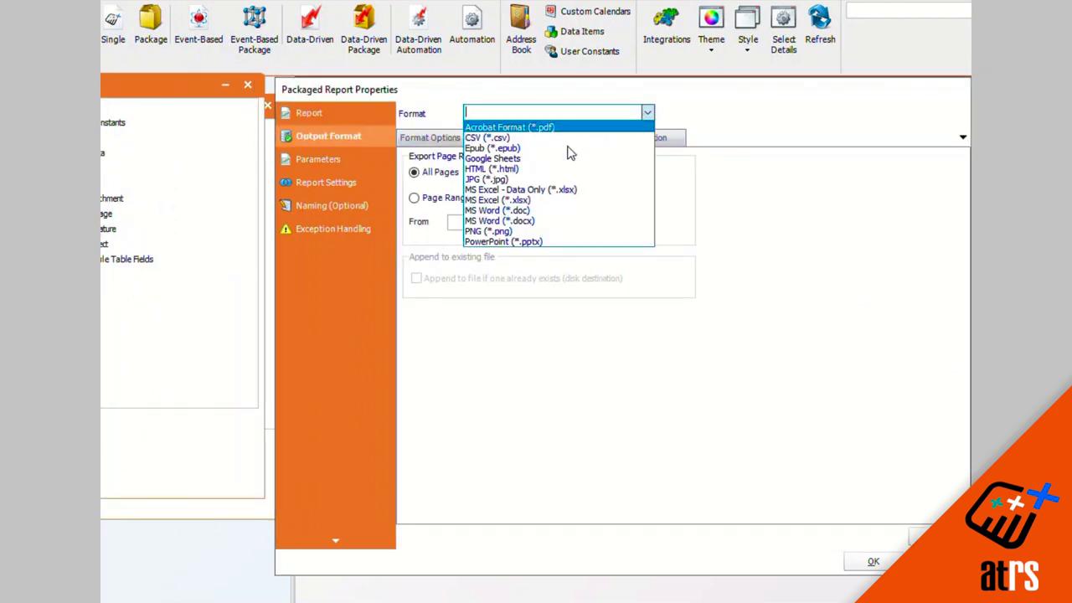
pyautogui.click(535, 201)
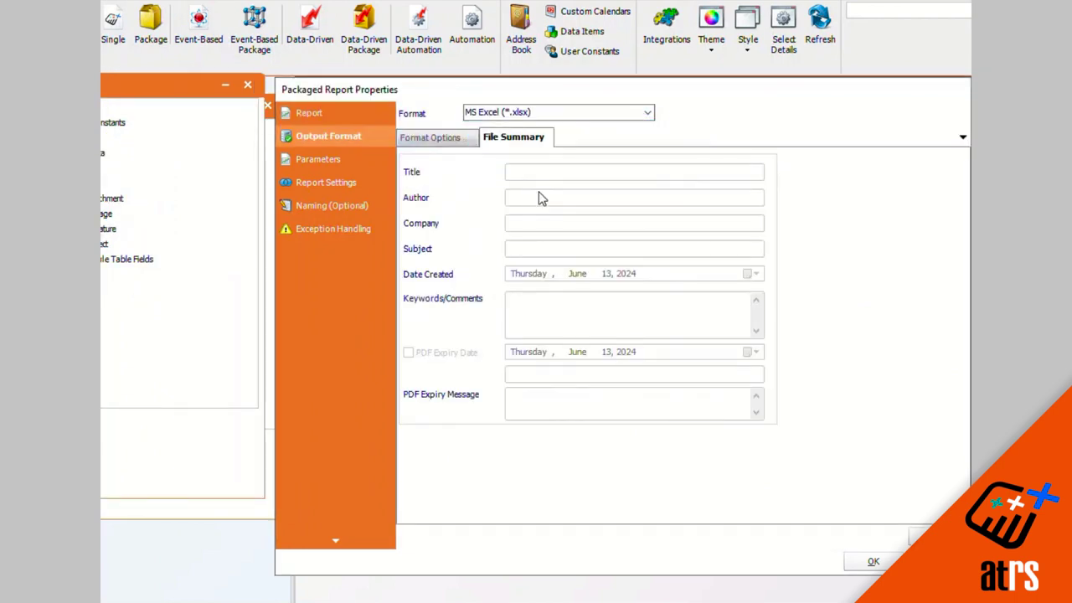
pyautogui.click(371, 157)
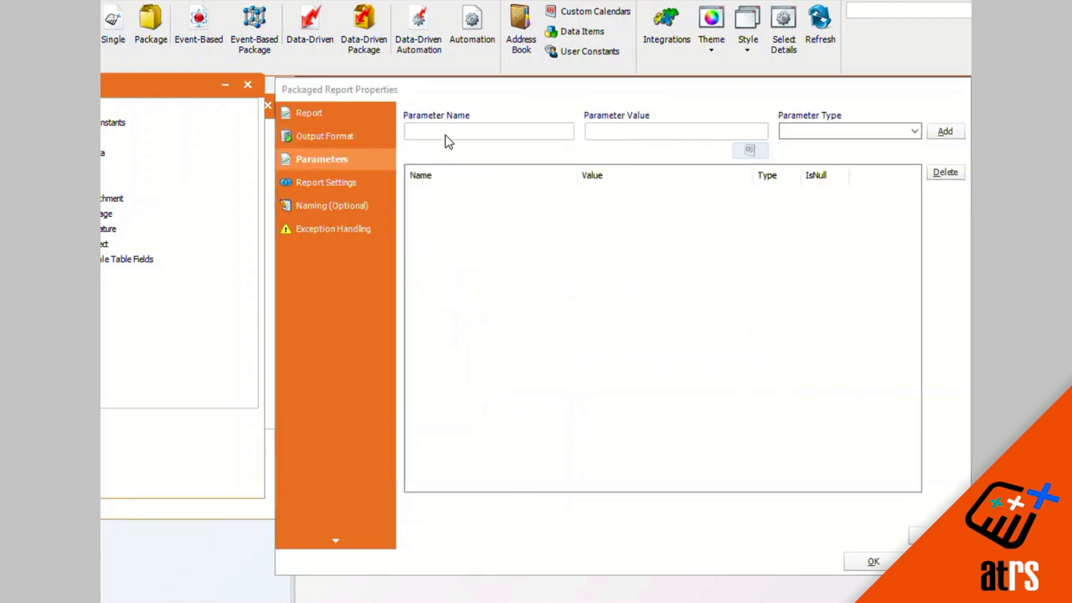
pyautogui.click(443, 130)
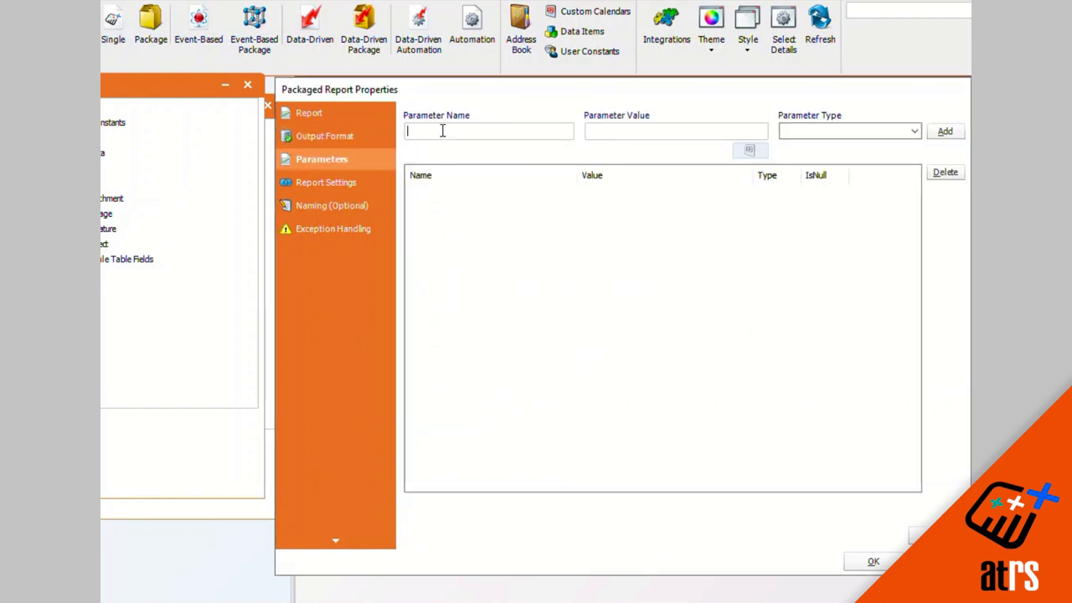
pyautogui.write('St')
pyautogui.write('o')
pyautogui.write('Sales')
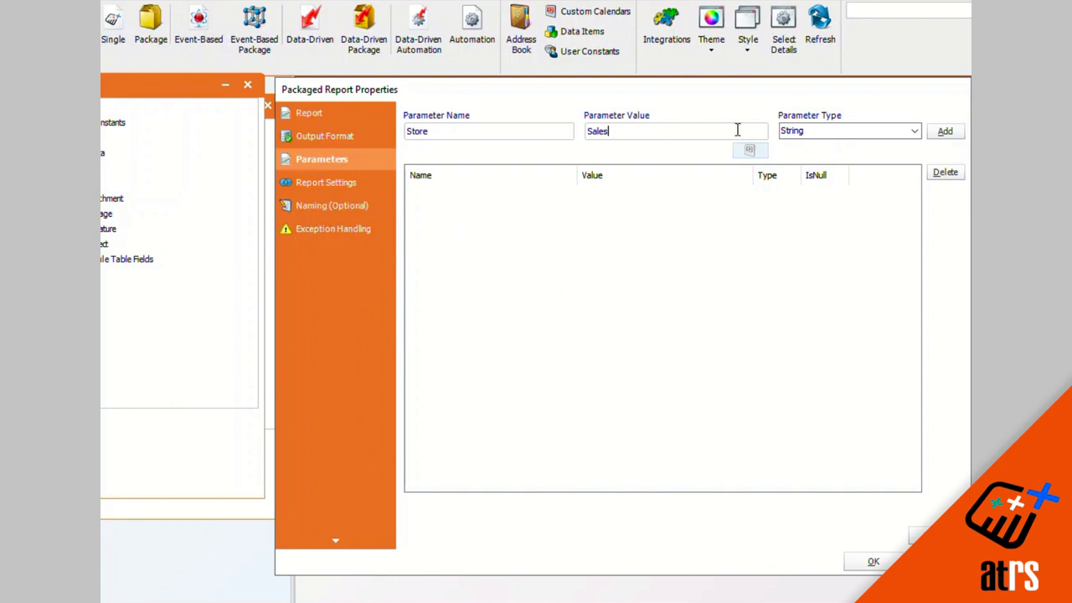
pyautogui.click(941, 139)
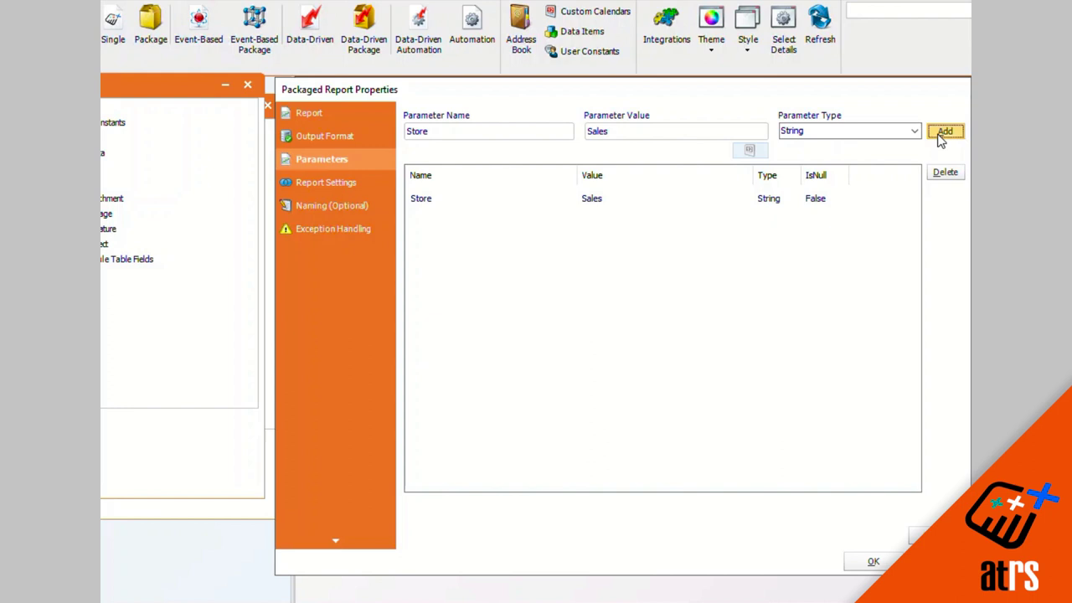
pyautogui.click(874, 564)
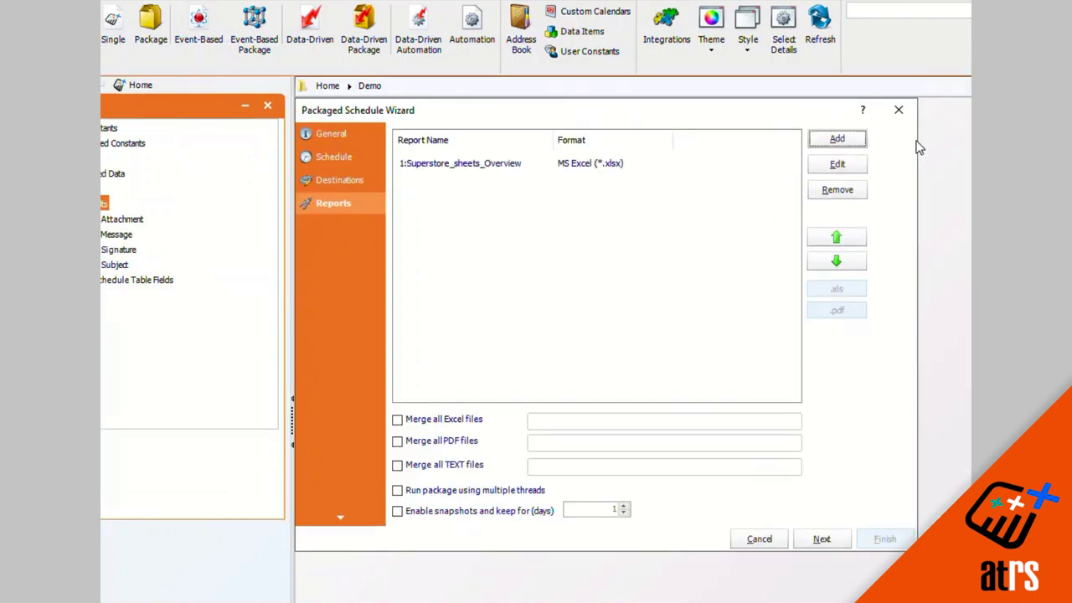
# - Add the Tableau report Superstore/sheets/Customers to the package as Superstore_sheets_Customers
pyautogui.click(861, 140)
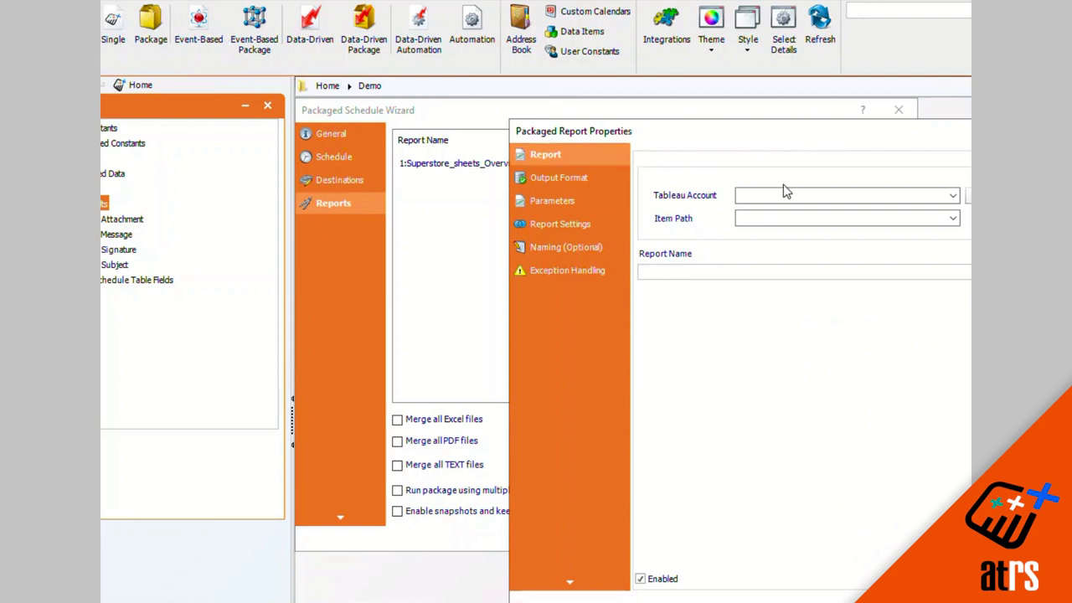
pyautogui.moveTo(827, 137)
pyautogui.mouseDown()
pyautogui.moveTo(588, 89)
pyautogui.moveTo(615, 98)
pyautogui.mouseUp()
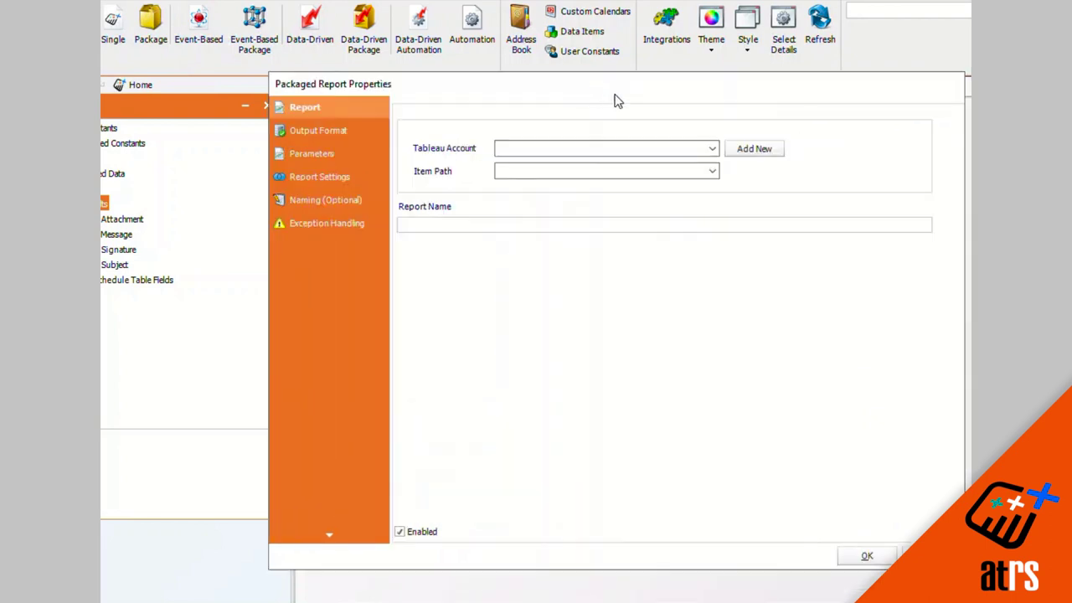
pyautogui.click(712, 148)
pyautogui.click(637, 164)
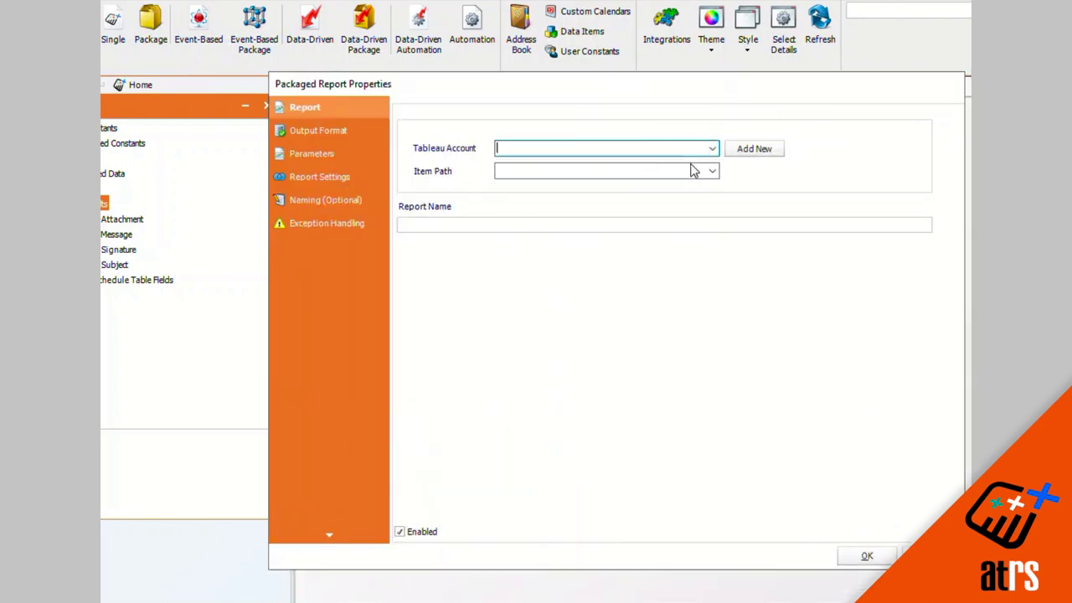
pyautogui.click(711, 171)
pyautogui.click(617, 279)
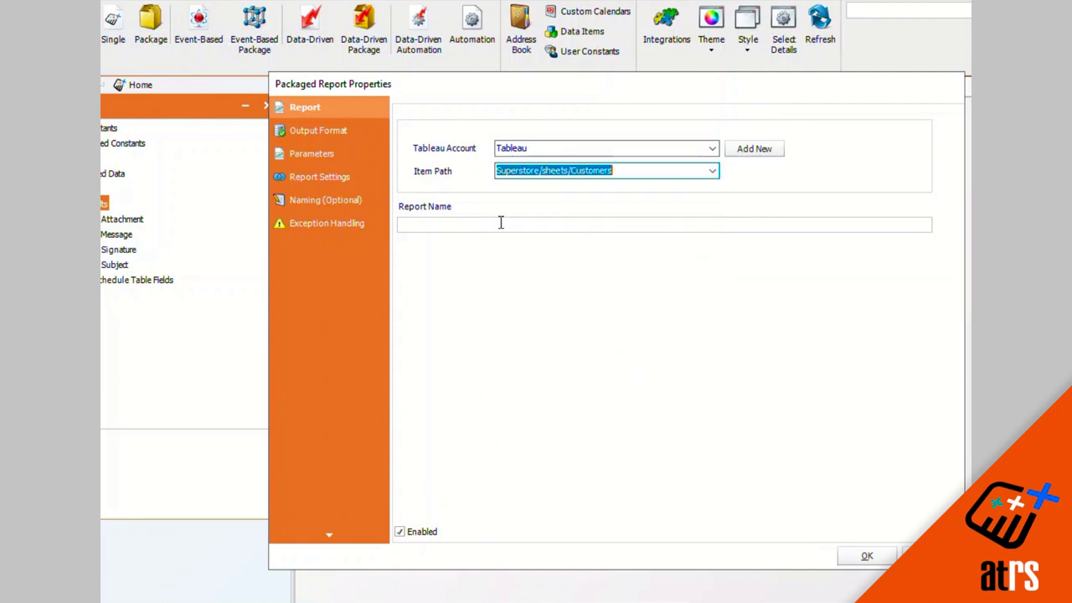
pyautogui.click(401, 225)
# - Set the Customers report's format to CSV with a numeric parameter Store = 1
pyautogui.click(357, 132)
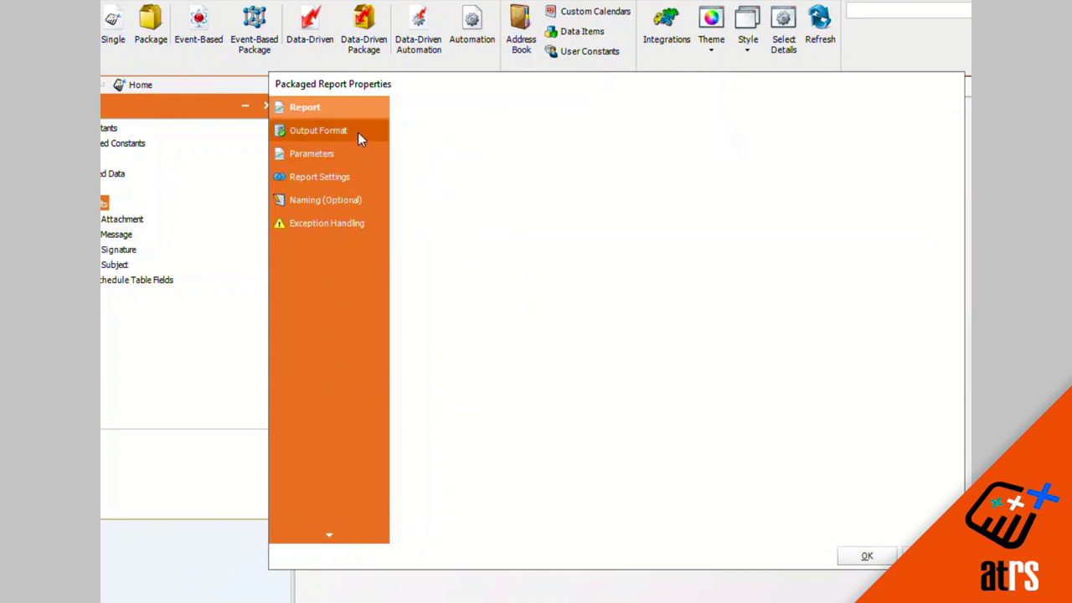
pyautogui.click(642, 107)
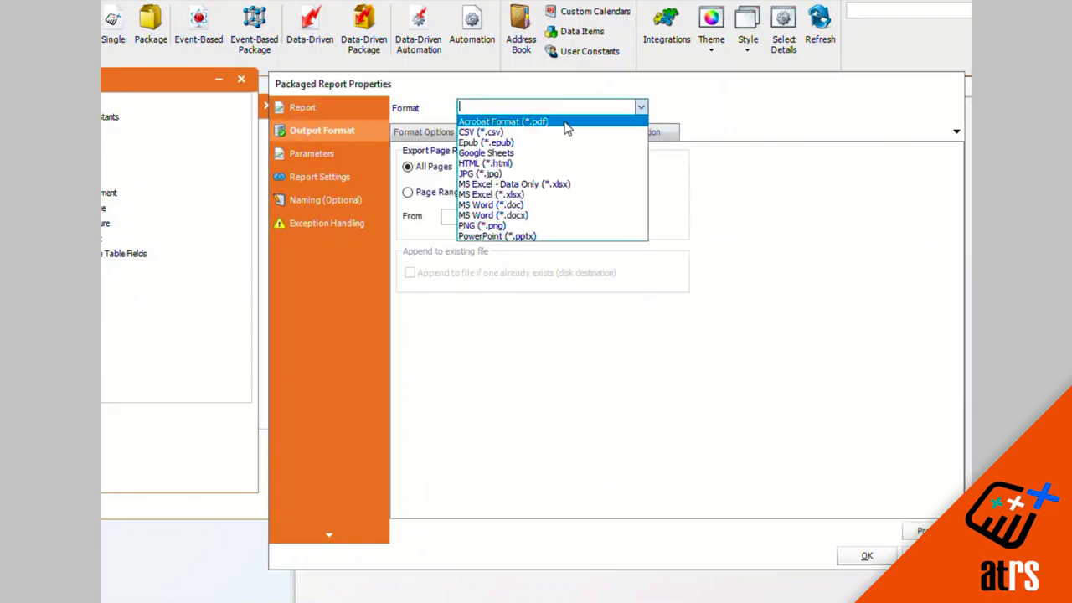
pyautogui.click(511, 132)
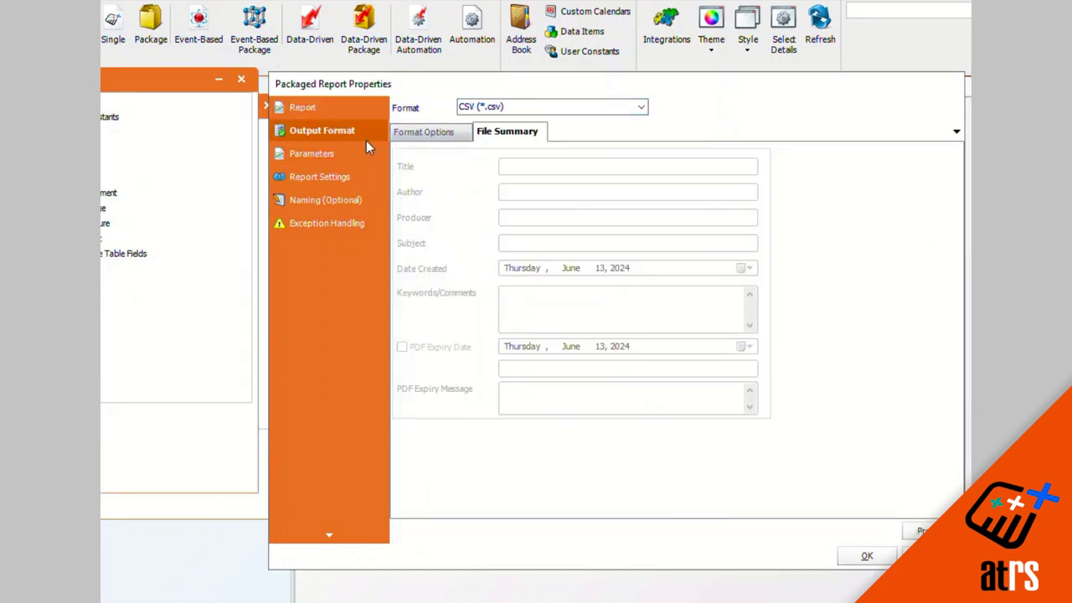
pyautogui.click(347, 155)
pyautogui.click(450, 127)
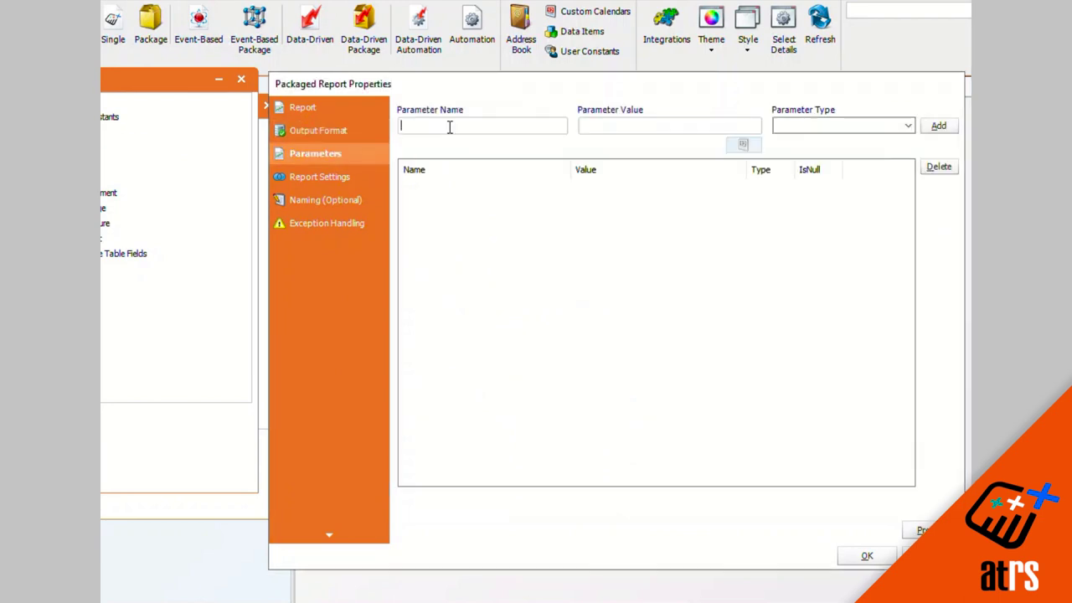
pyautogui.write('Sto')
pyautogui.write('re')
pyautogui.write('1')
pyautogui.click(939, 126)
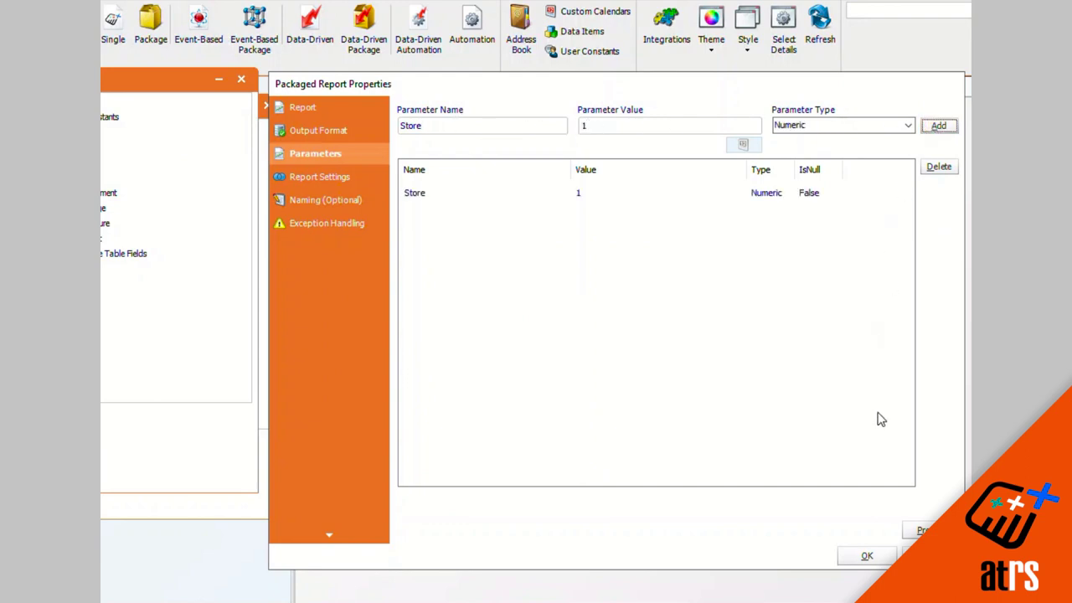
pyautogui.click(876, 557)
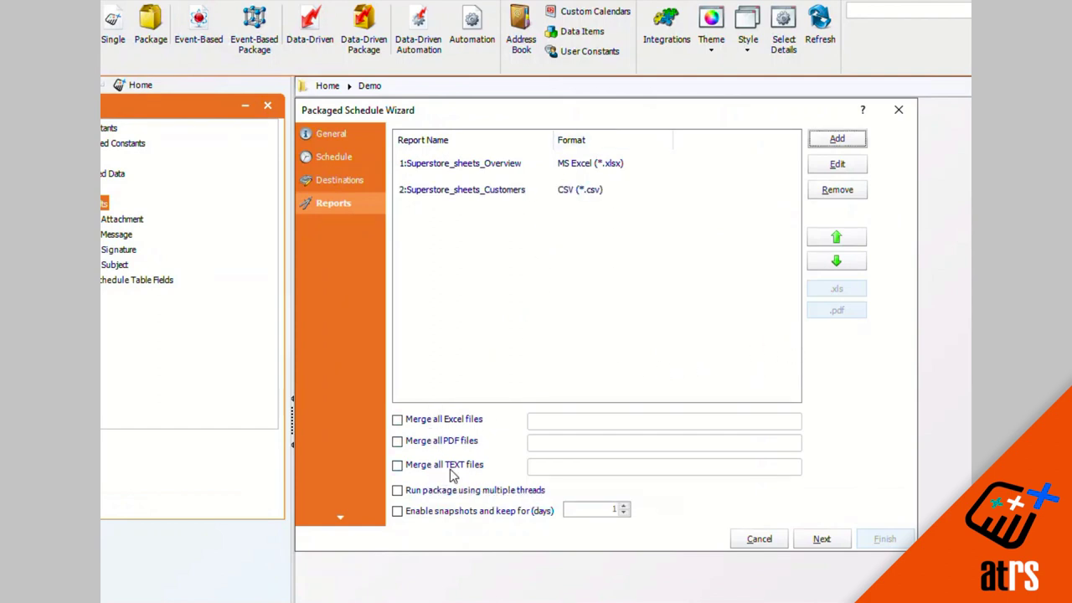
# - Skip the Exception Handling and Custom Tasks steps and finish the package wizard
pyautogui.click(820, 539)
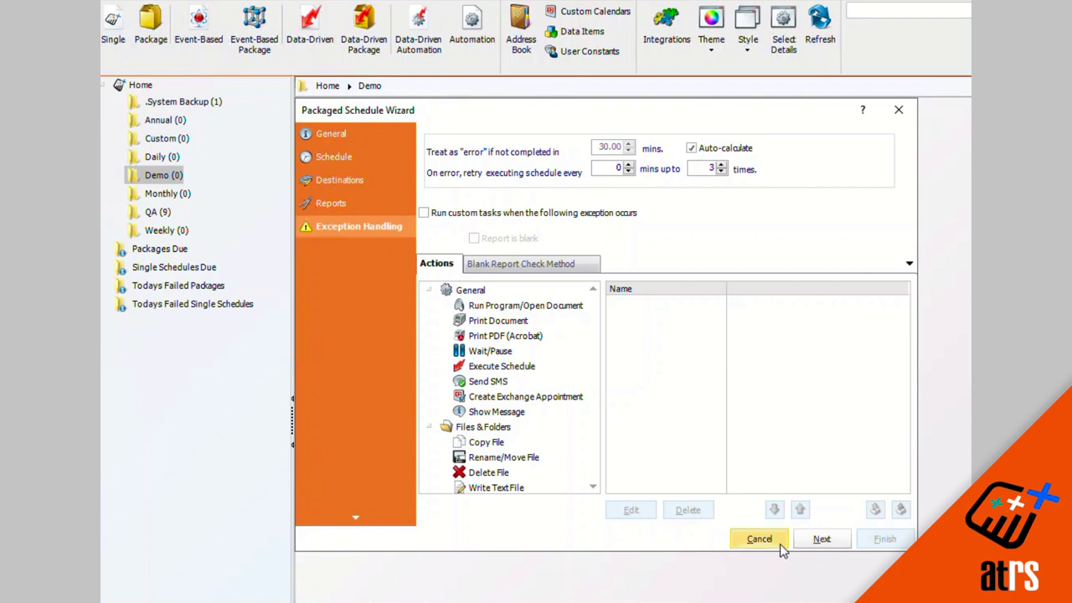
pyautogui.click(822, 539)
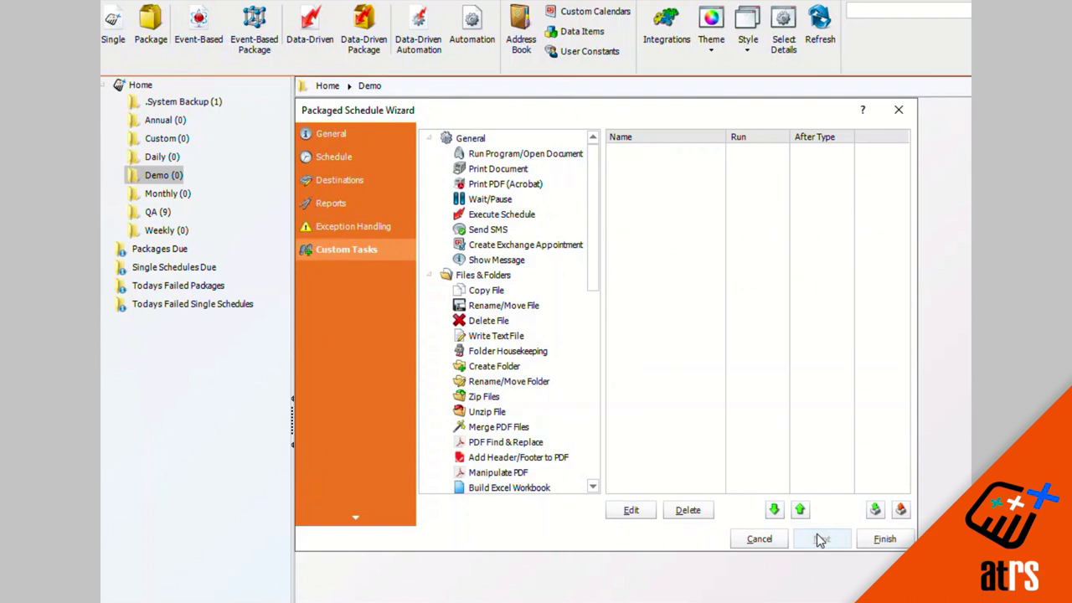
pyautogui.click(871, 542)
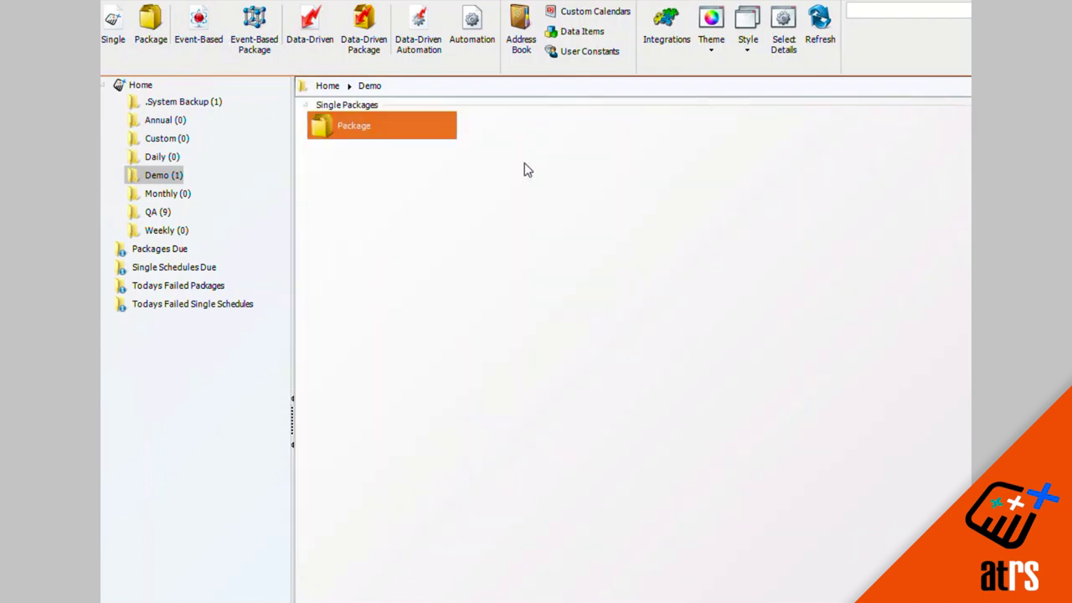
pyautogui.rightClick(375, 122)
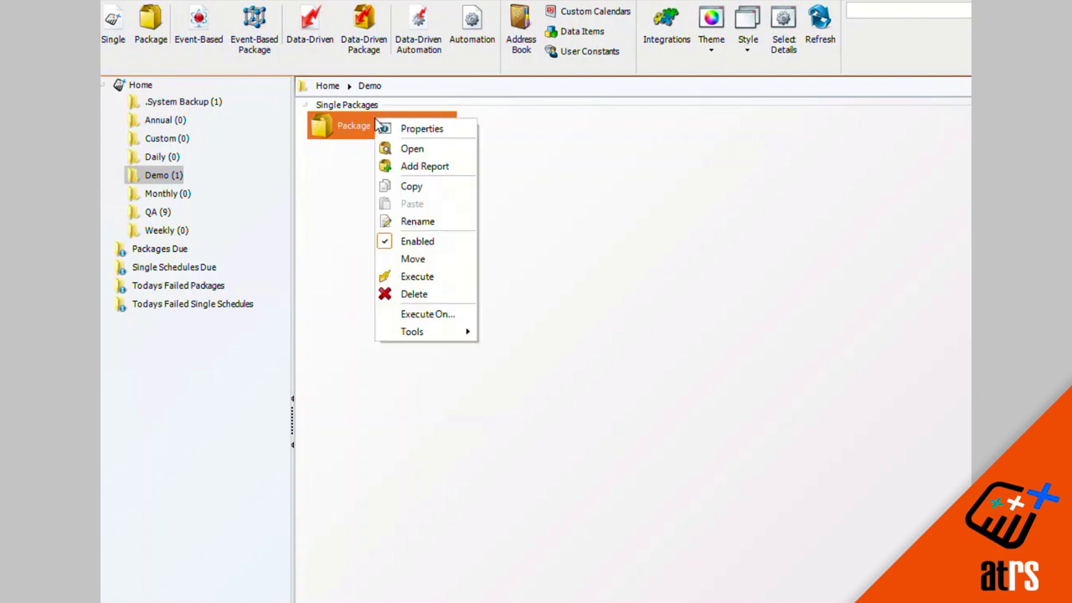
pyautogui.click(383, 126)
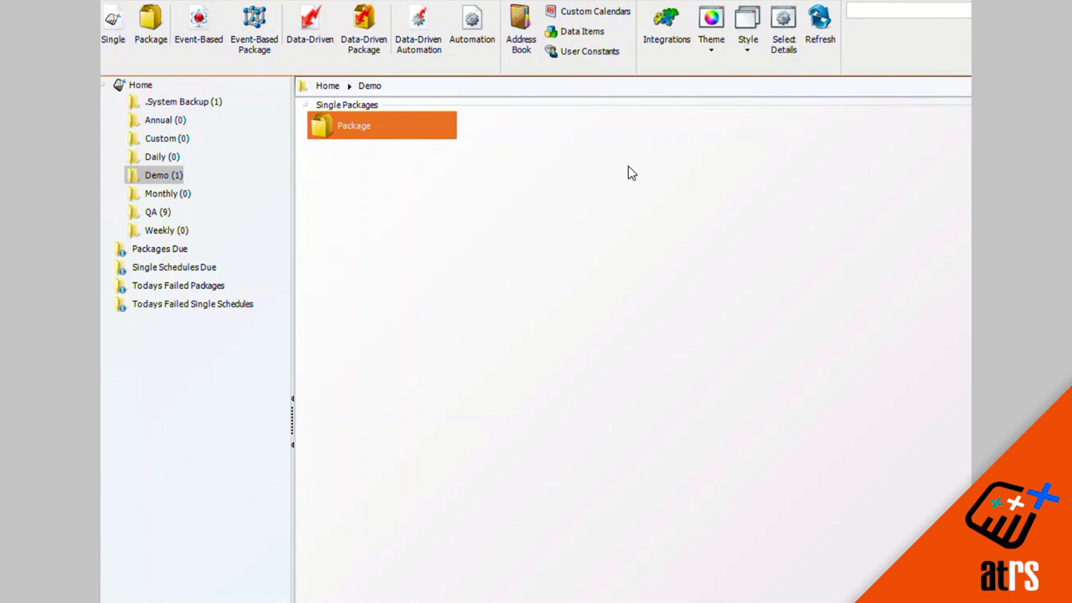
pyautogui.moveTo(739, 161); pyautogui.dragTo(531, 117)
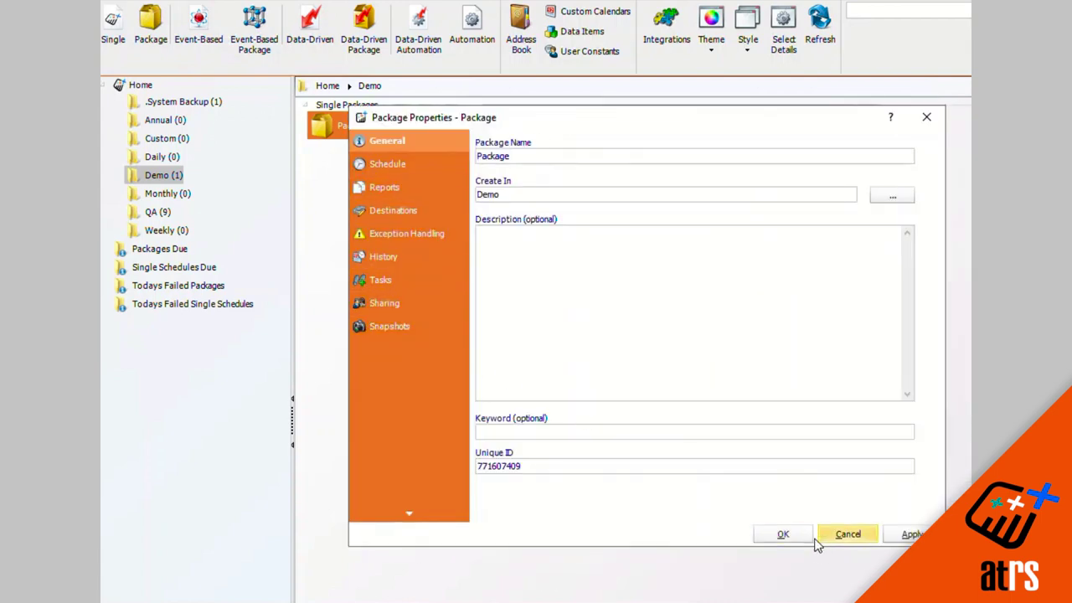
pyautogui.press('Return')
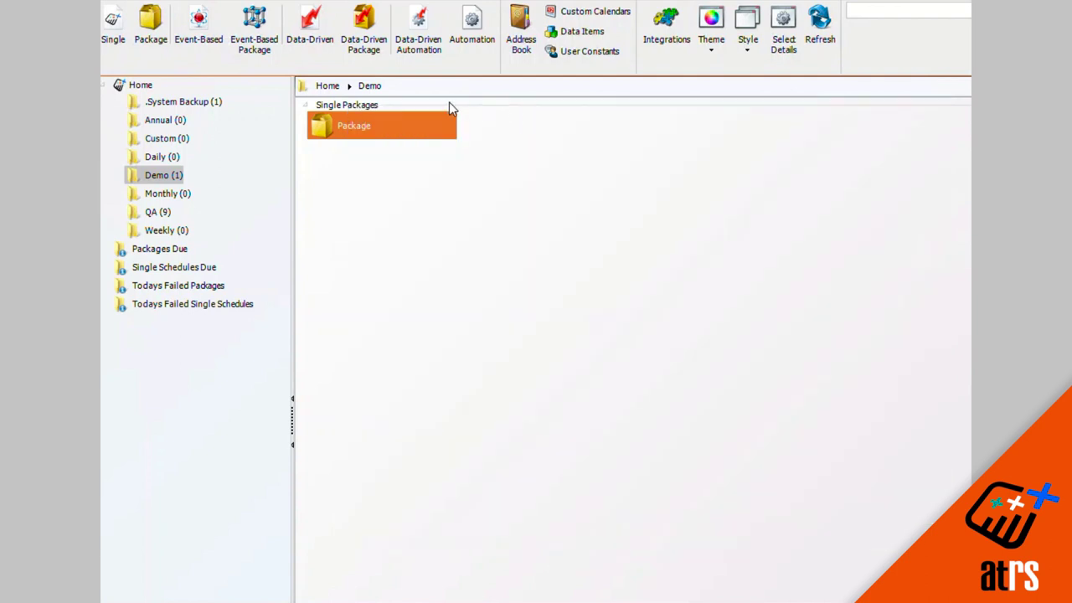
pyautogui.rightClick(409, 130)
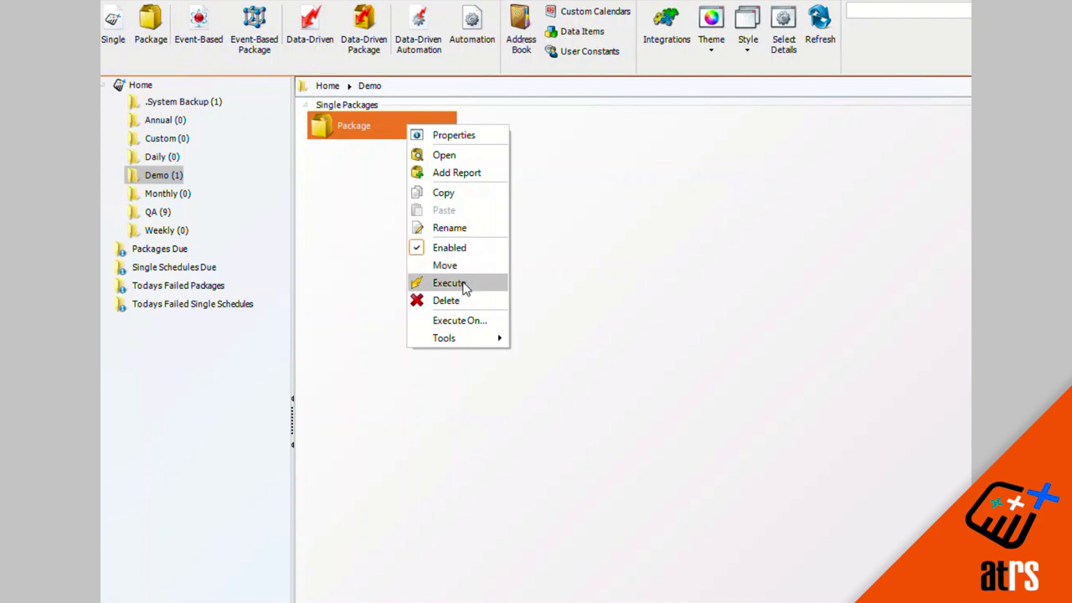
pyautogui.click(442, 118)
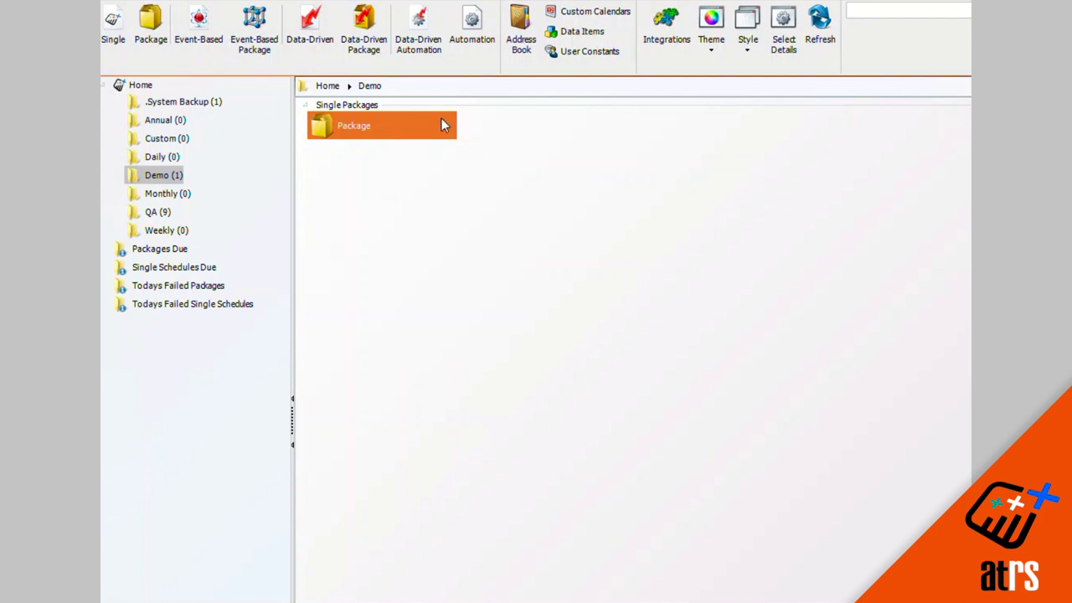